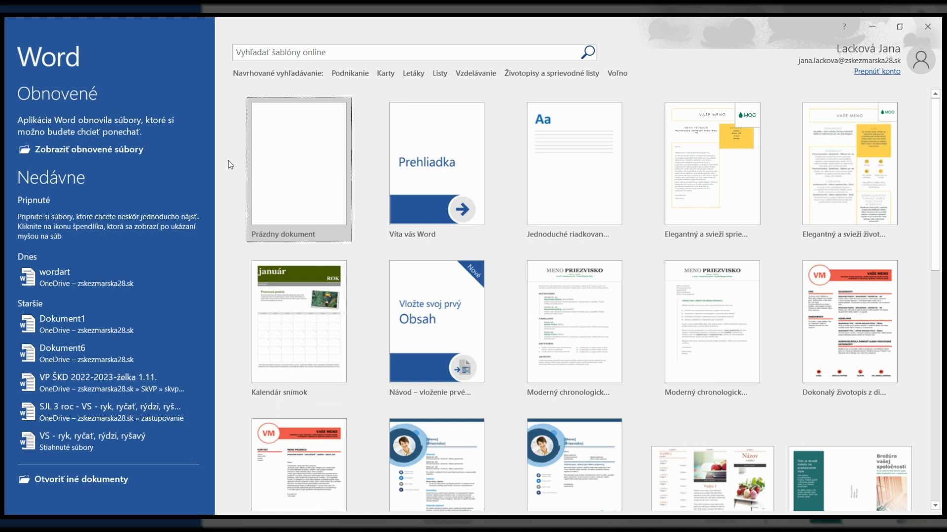
# Create a blank document, dismiss the recovered-files list and enlarge the page view to 161 %.
pyautogui.click(298, 173)
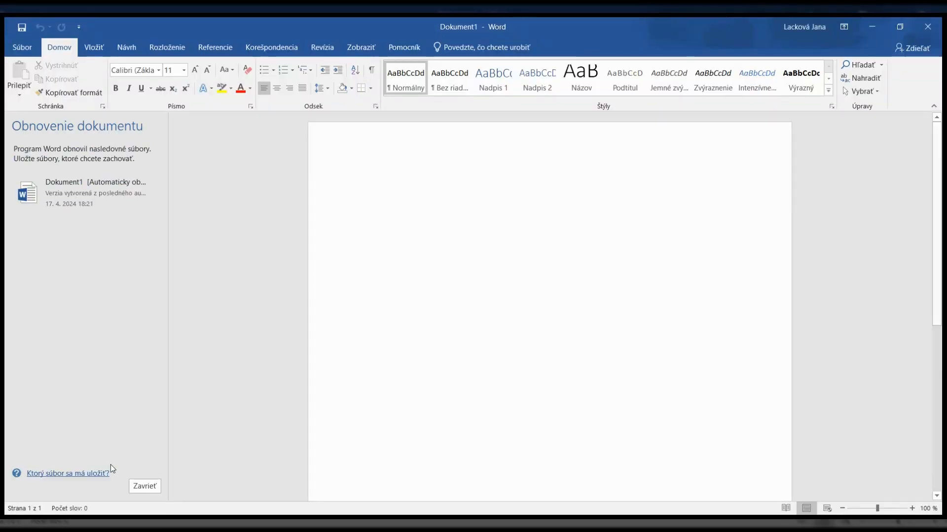
pyautogui.click(138, 492)
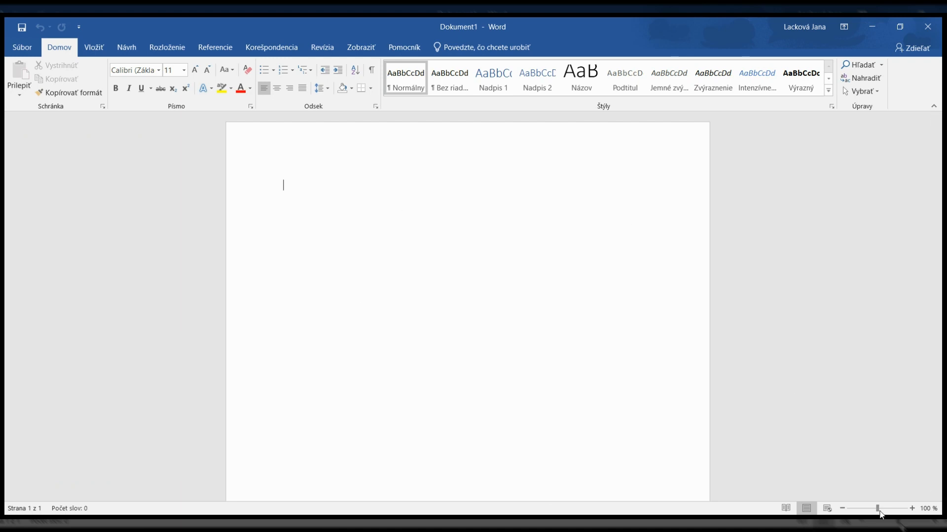
pyautogui.moveTo(880, 512); pyautogui.dragTo(885, 509)
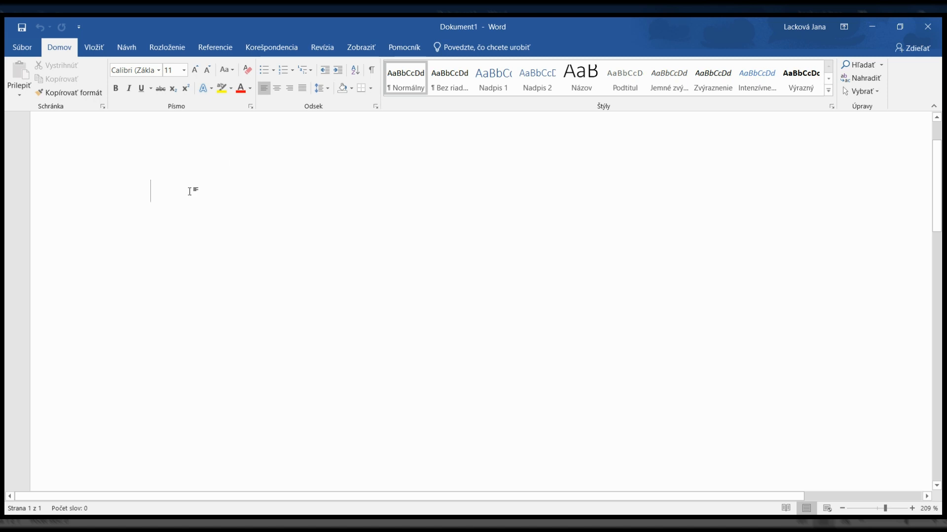
pyautogui.scroll(-2, 203, 190)
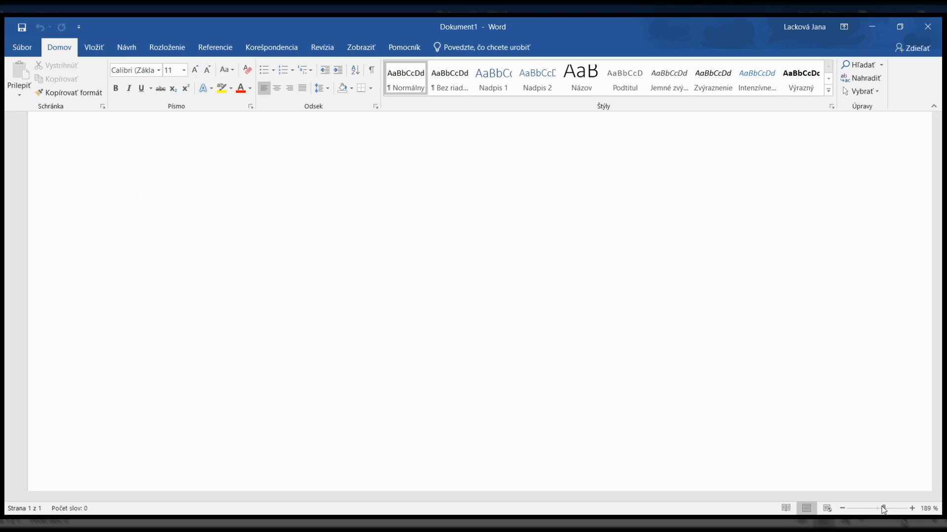
pyautogui.moveTo(883, 510); pyautogui.dragTo(882, 510)
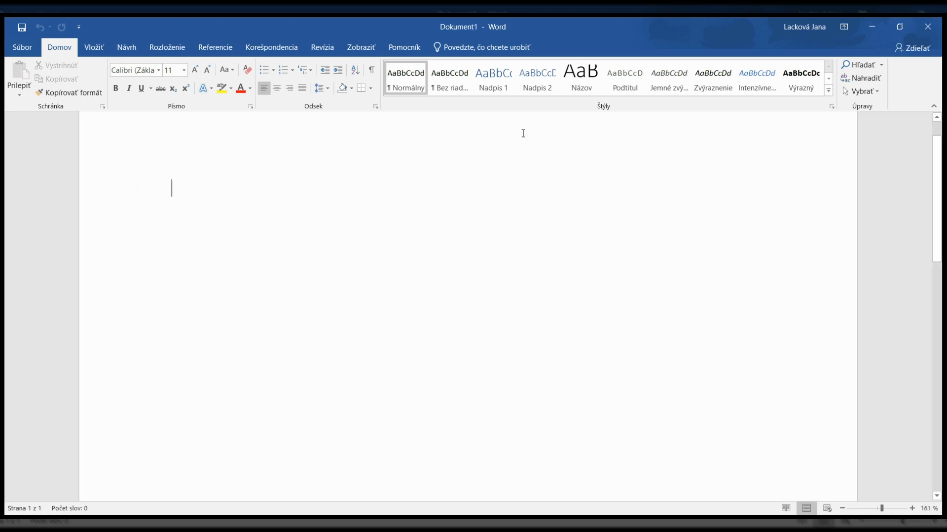
# Insert a WordArt object in the black-filled style with the text "Košice".
pyautogui.click(94, 47)
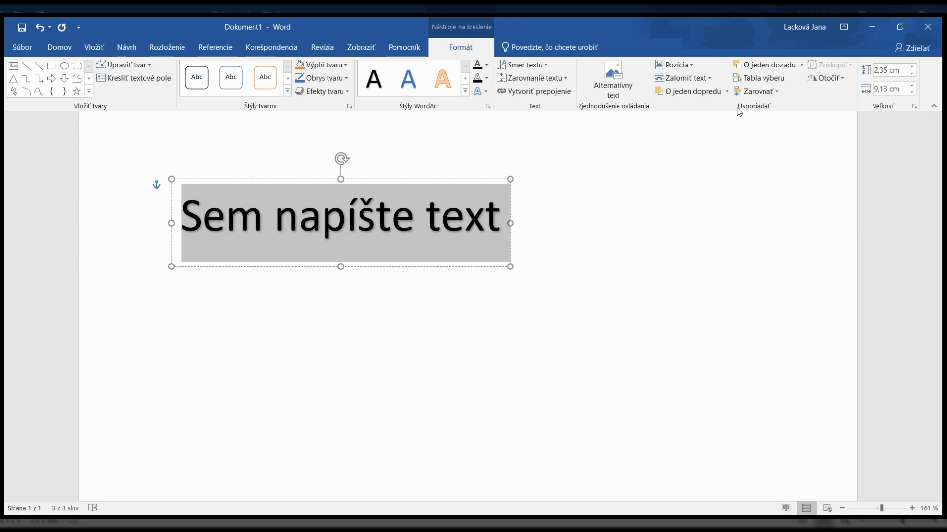
pyautogui.write('Koši')
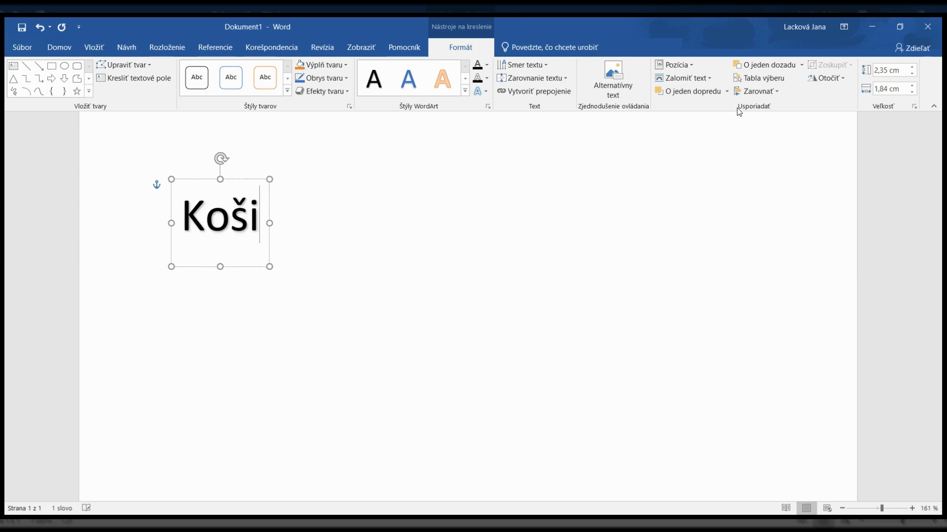
pyautogui.write('ce')
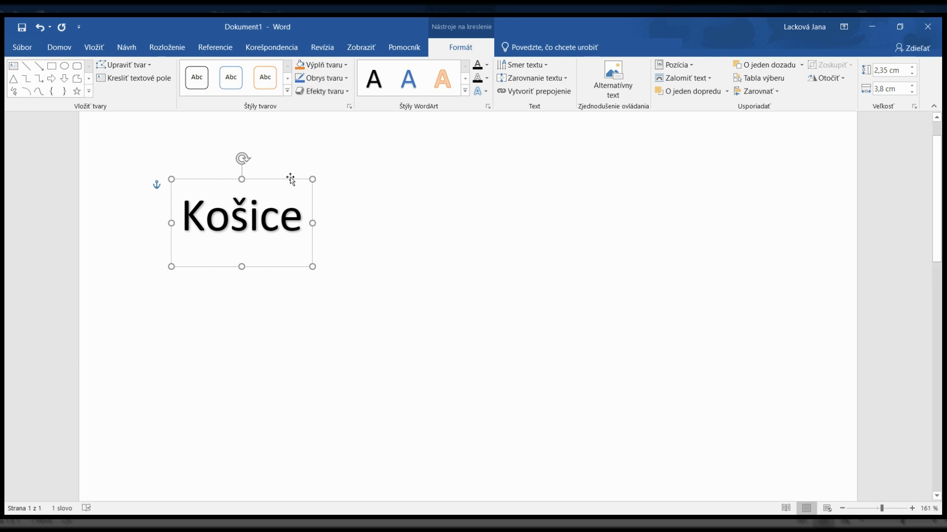
# Select the Košice WordArt by its frame, shift it slightly sideways and move it back to its original place.
pyautogui.click(550, 213)
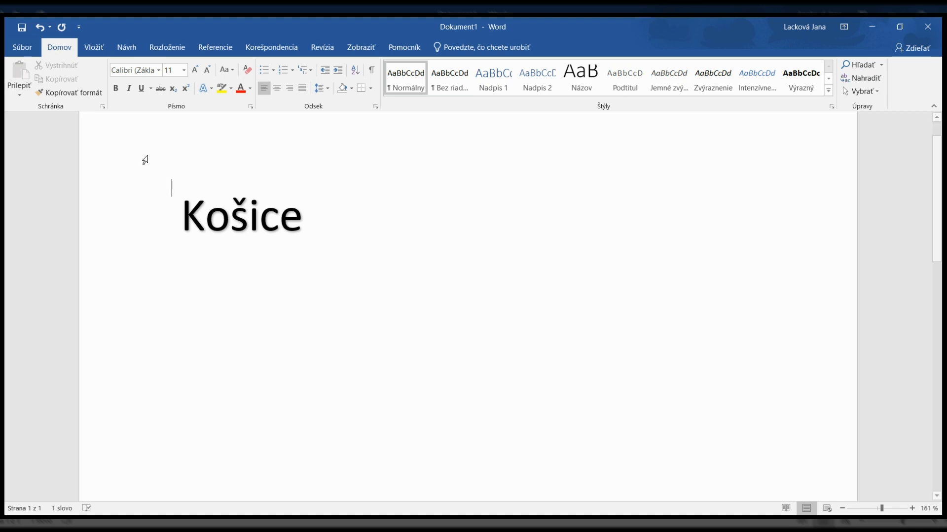
pyautogui.click(236, 217)
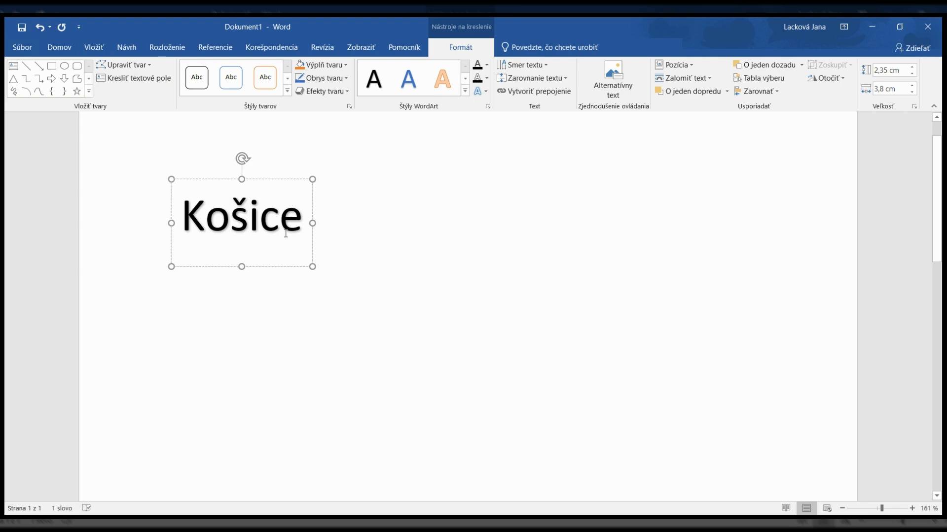
pyautogui.click(279, 181)
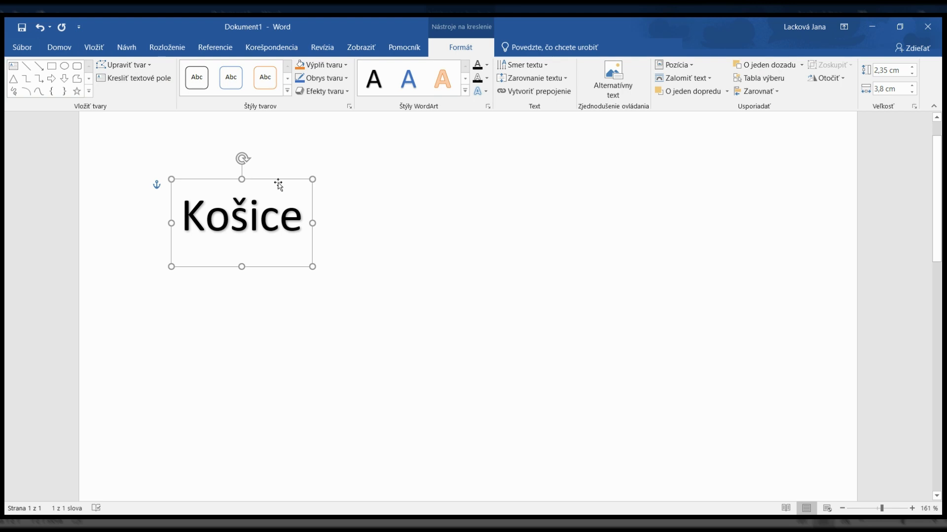
pyautogui.moveTo(275, 181); pyautogui.dragTo(302, 178)
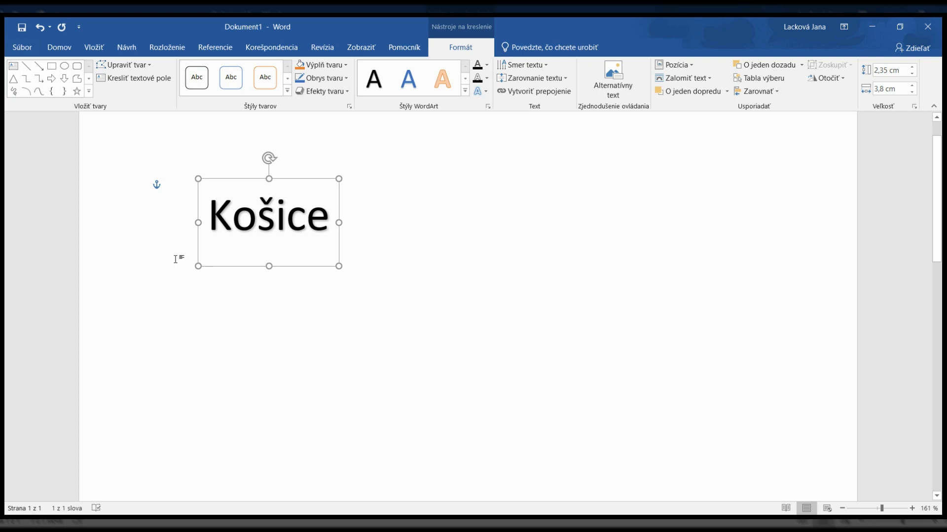
pyautogui.moveTo(300, 182); pyautogui.dragTo(273, 181)
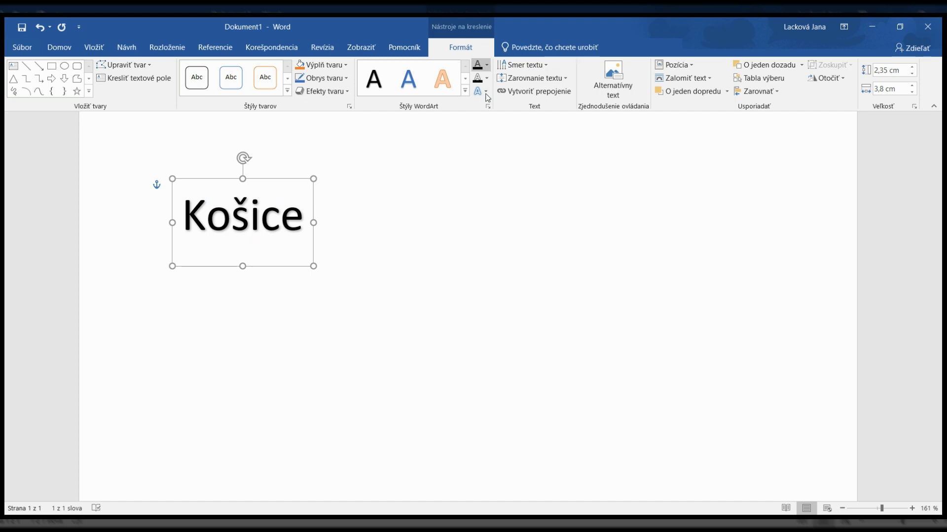
# Try an orange text fill on the Košice WordArt, and replace it with a teal fill.
pyautogui.click(593, 139)
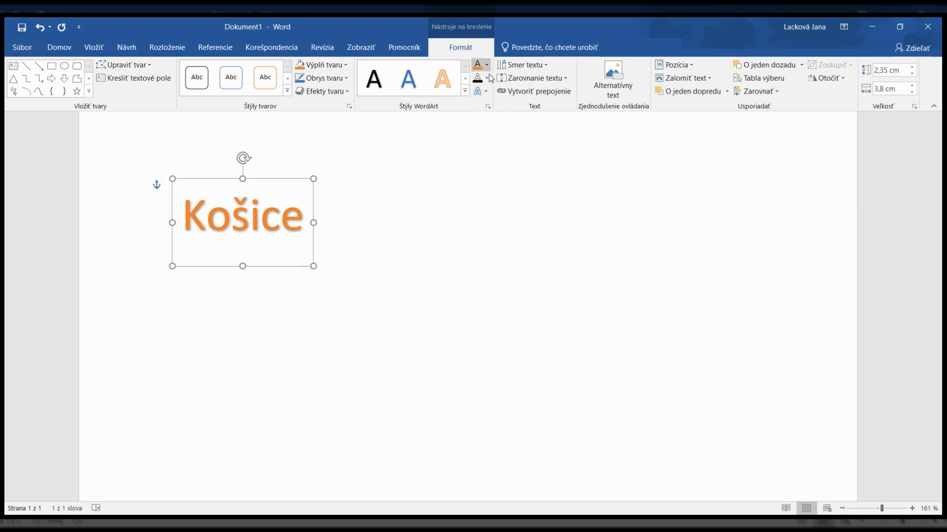
pyautogui.click(476, 172)
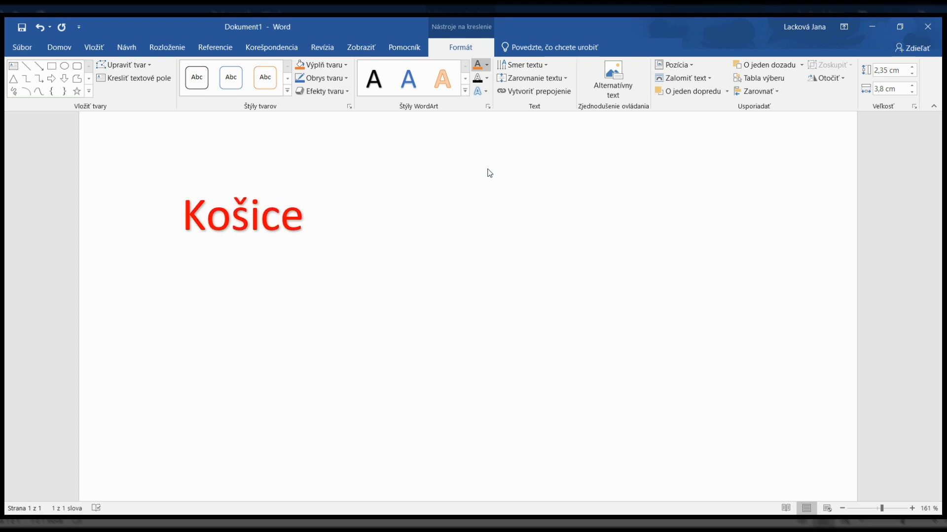
pyautogui.click(539, 175)
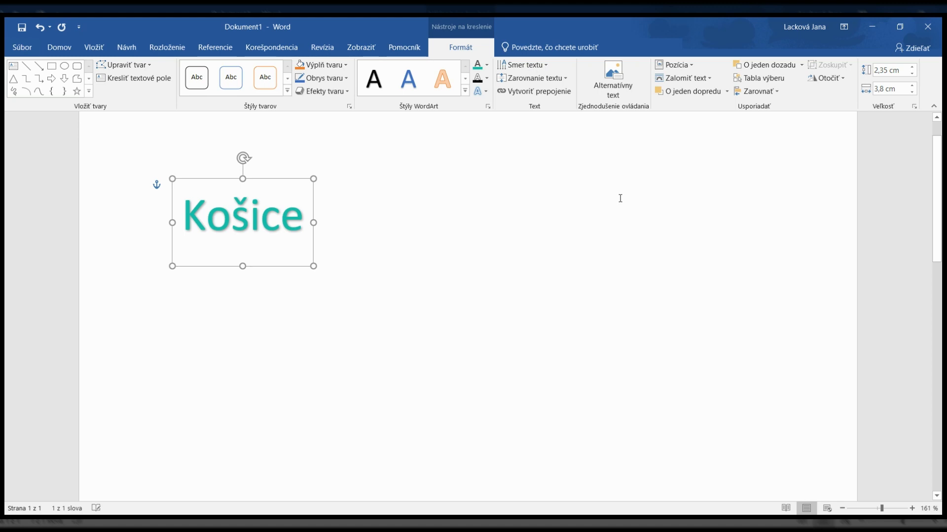
pyautogui.click(621, 198)
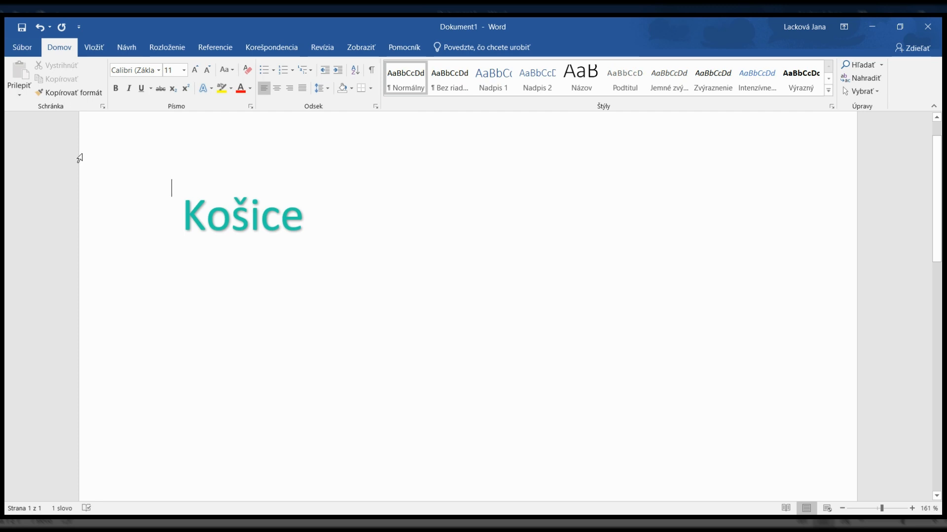
# Apply a teal linear gradient to the Košice text fill and open the detailed gradient settings.
pyautogui.click(243, 216)
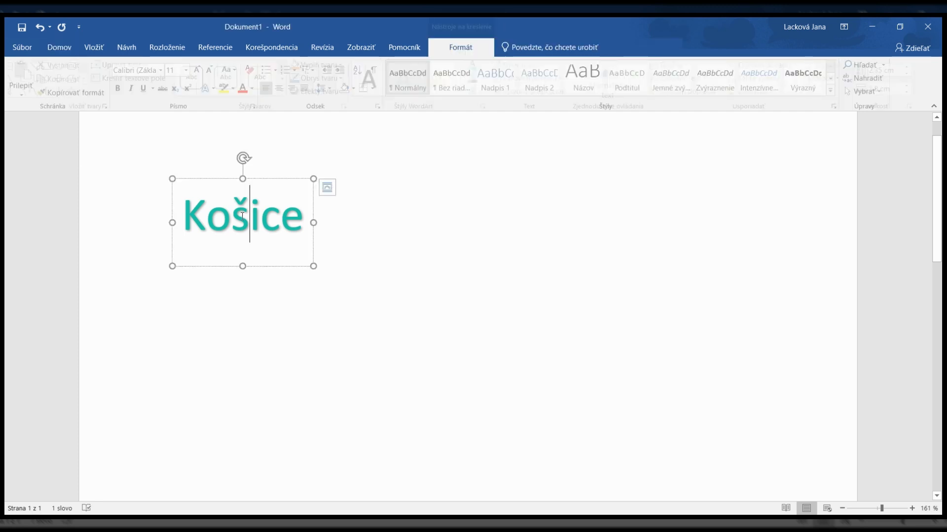
pyautogui.click(275, 179)
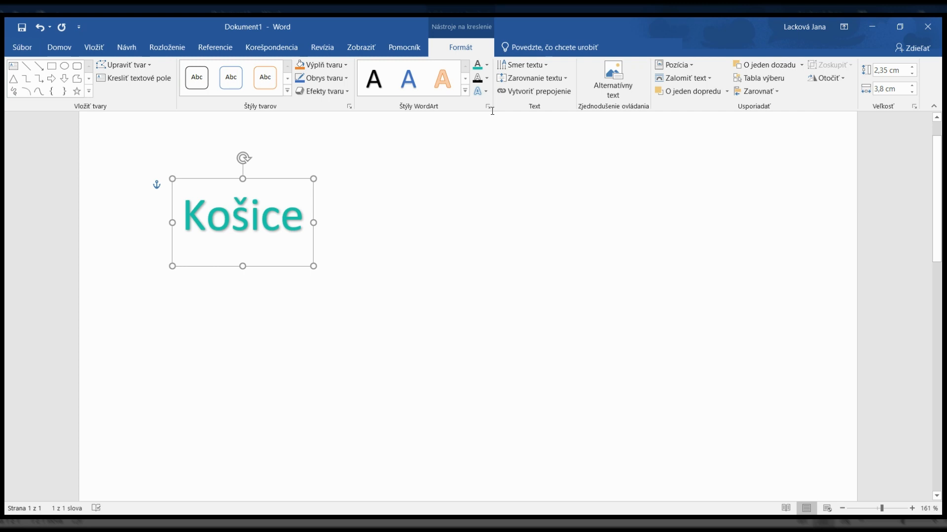
pyautogui.click(488, 68)
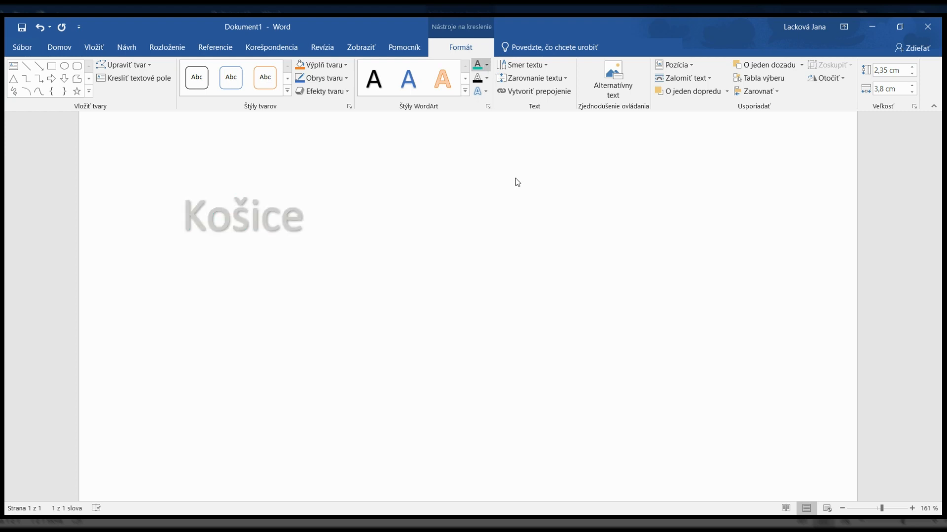
pyautogui.click(511, 237)
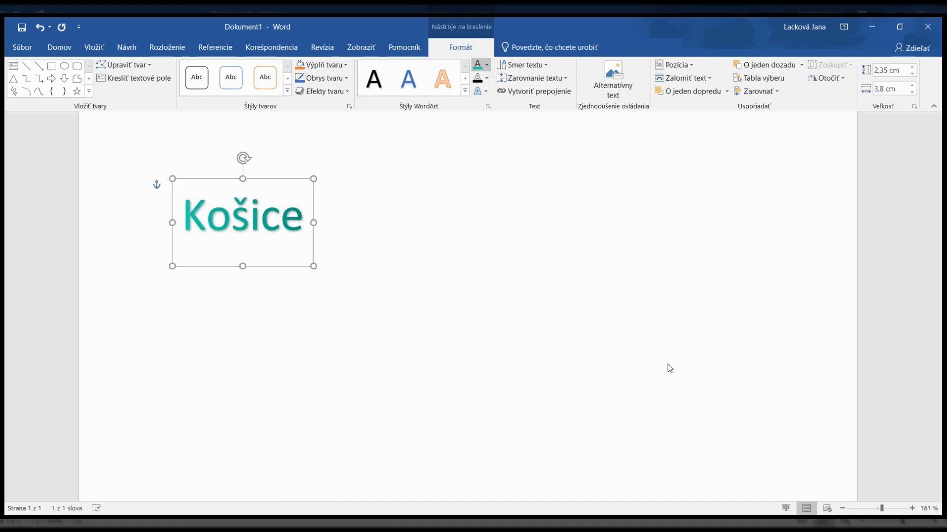
pyautogui.click(620, 398)
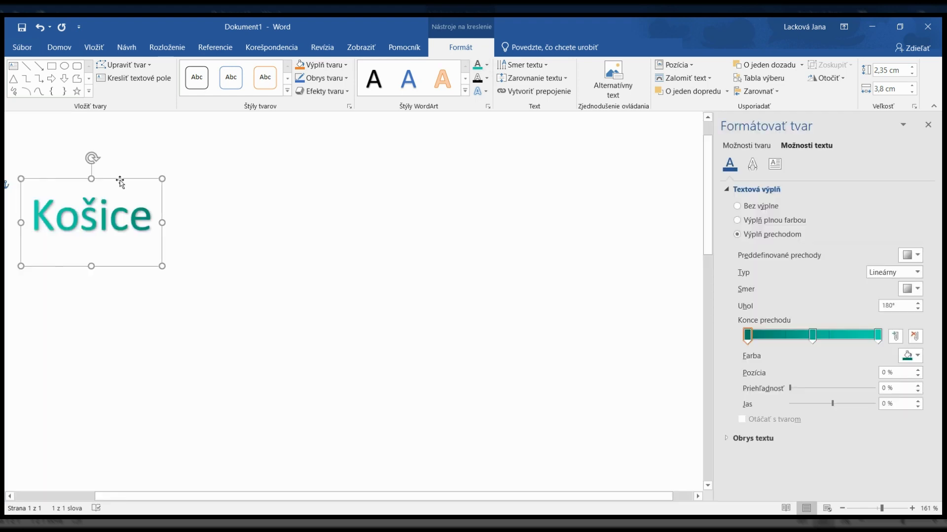
# Move the Košice WordArt toward the middle of the page and set its text gradient angle to 0°.
pyautogui.moveTo(120, 181); pyautogui.dragTo(498, 189)
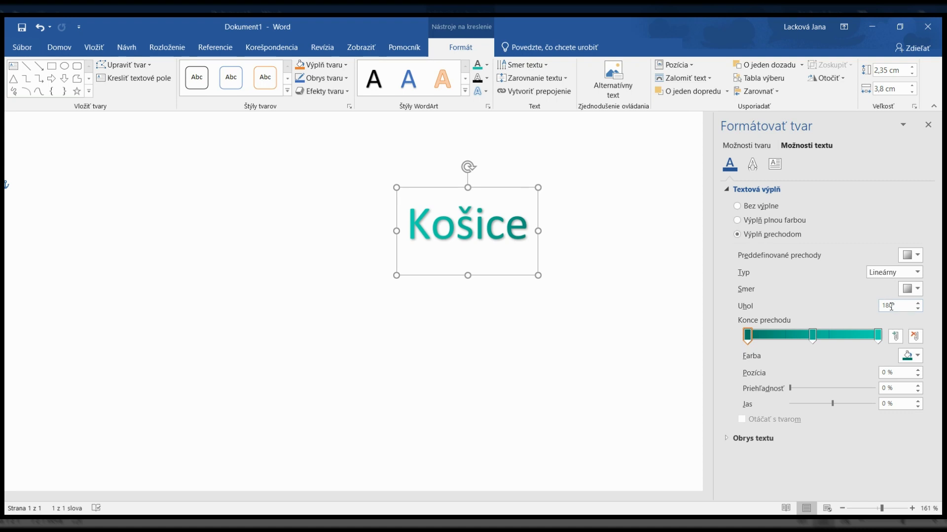
pyautogui.moveTo(890, 306); pyautogui.dragTo(868, 308)
pyautogui.write('0')
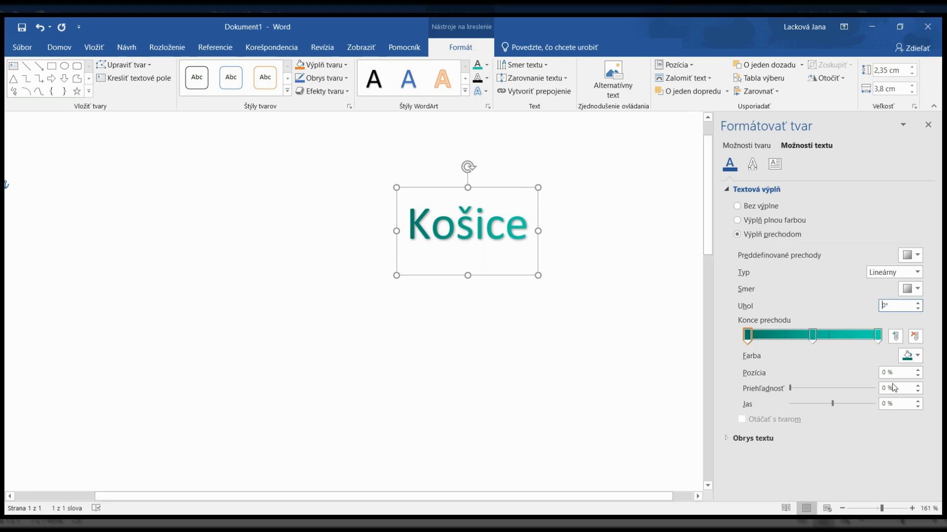
# Select each gradient stop in turn and set the first stop, at 0 %, to green.
pyautogui.click(813, 336)
pyautogui.click(878, 337)
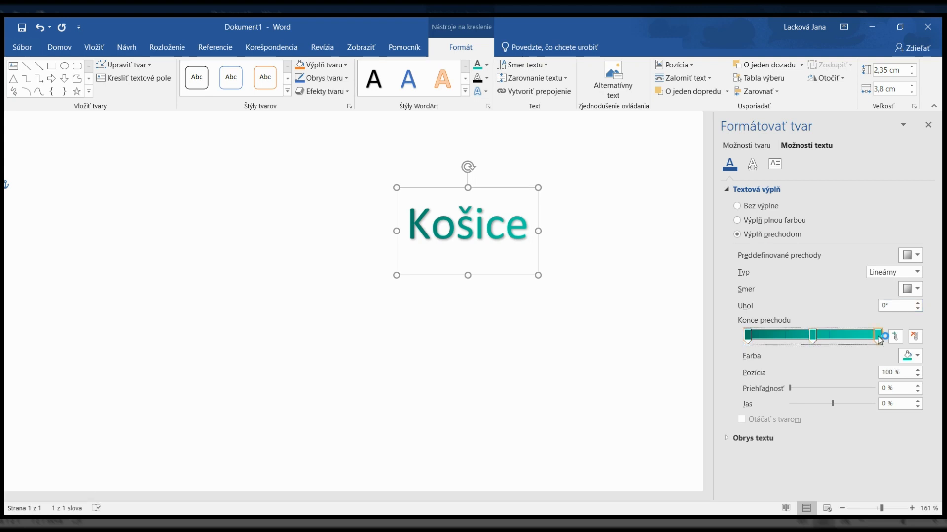
pyautogui.click(748, 335)
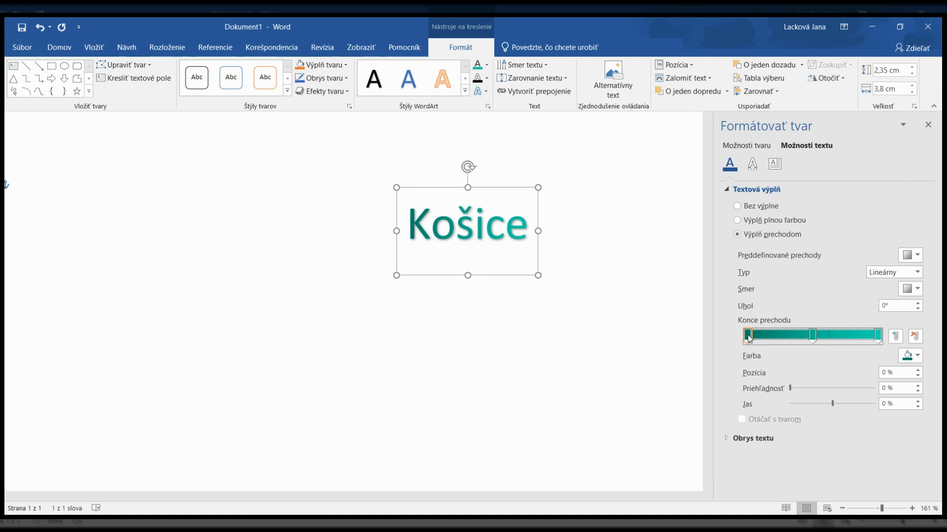
pyautogui.click(918, 357)
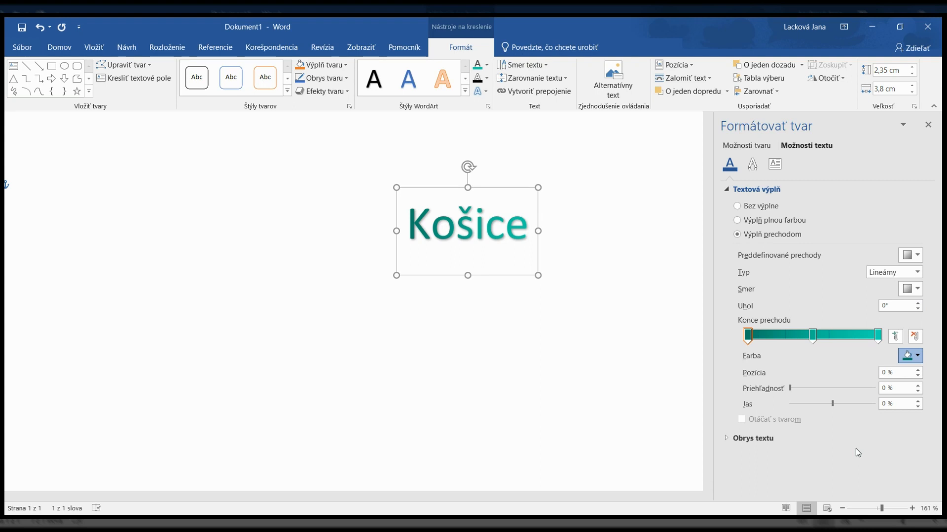
pyautogui.click(895, 447)
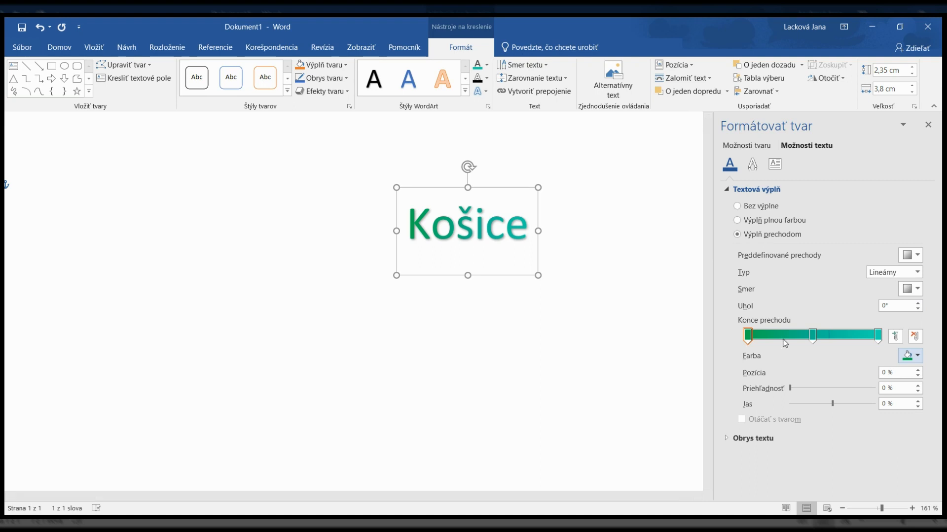
# Change the colour of the middle gradient stop, at 50 %, to red.
pyautogui.click(812, 336)
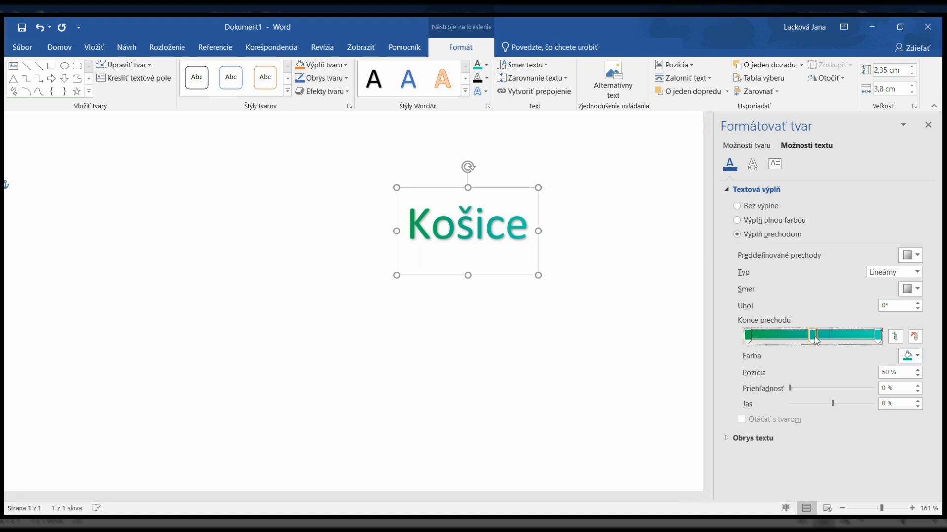
pyautogui.click(917, 359)
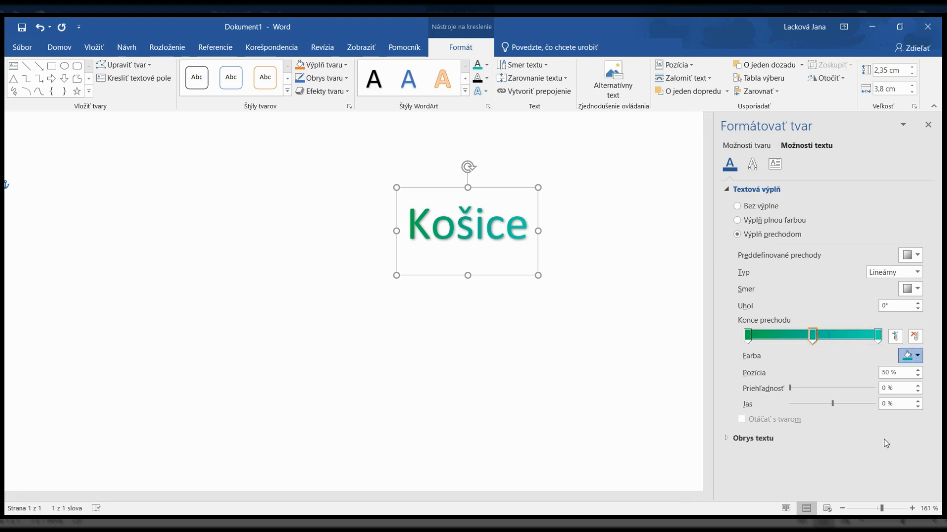
pyautogui.click(859, 449)
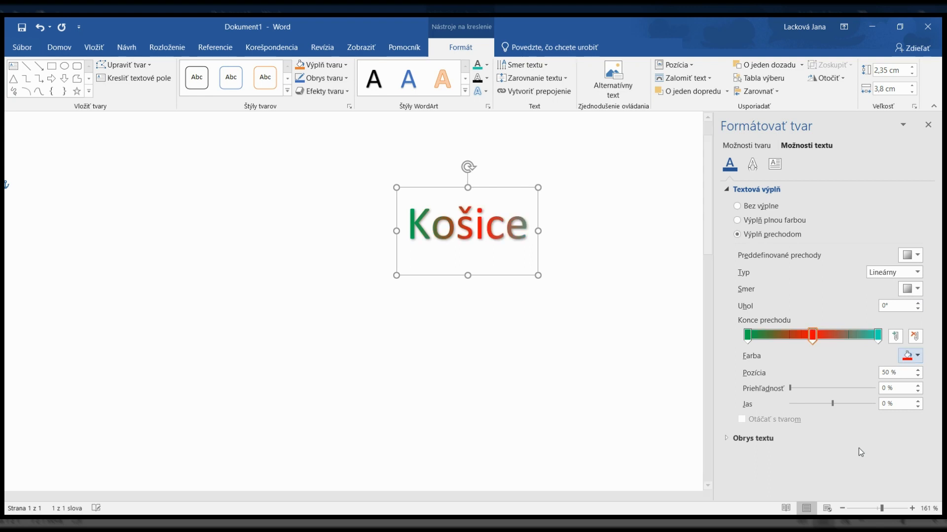
# Change the colour of the last gradient stop, at 100 %, to purple.
pyautogui.click(878, 337)
pyautogui.click(913, 356)
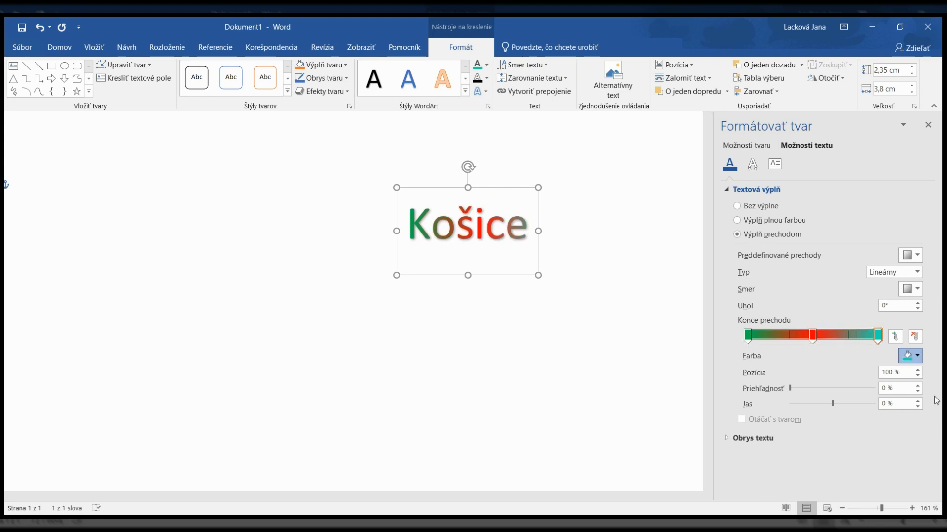
pyautogui.click(907, 448)
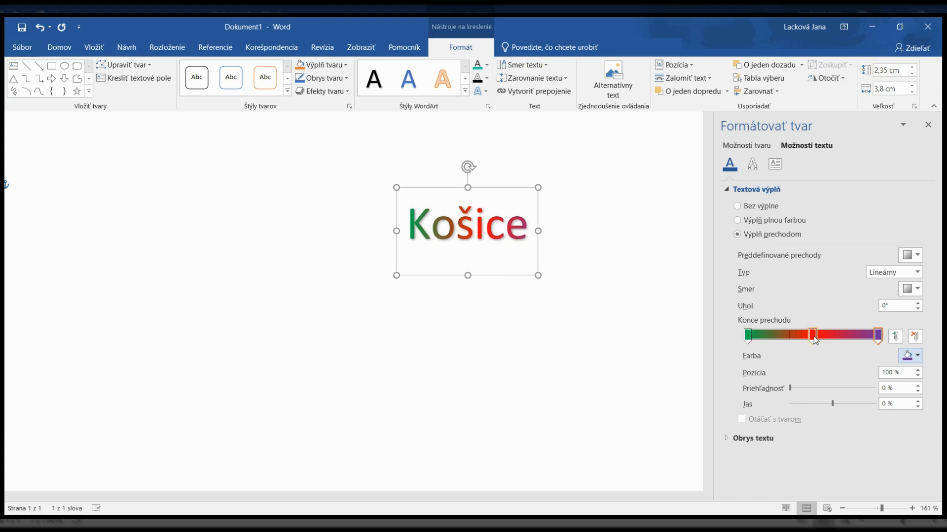
# Add a gradient stop at 24 %, between the green and red stops, and colour it yellow.
pyautogui.click(780, 338)
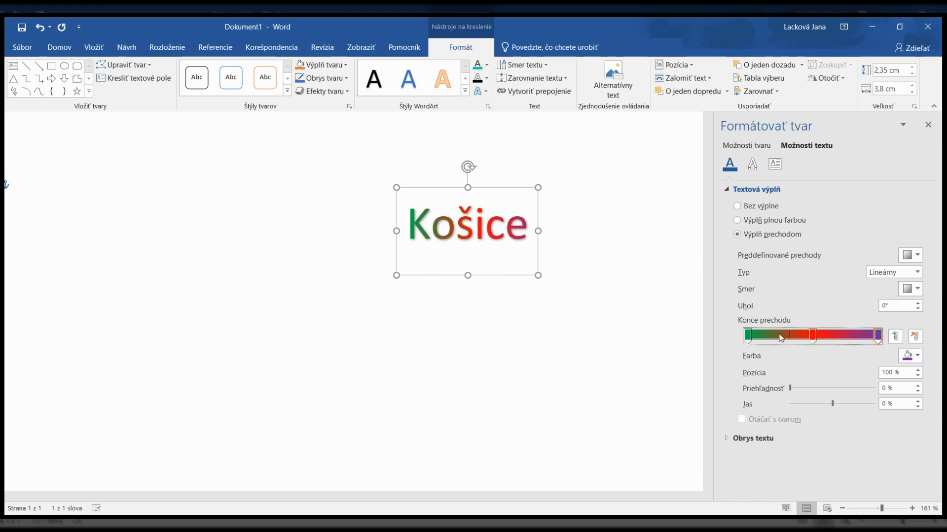
pyautogui.click(779, 338)
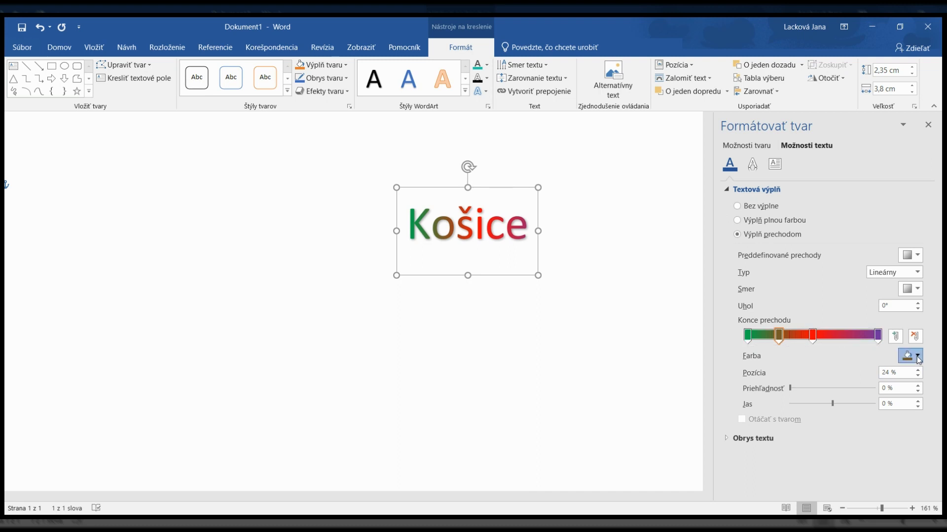
pyautogui.click(874, 450)
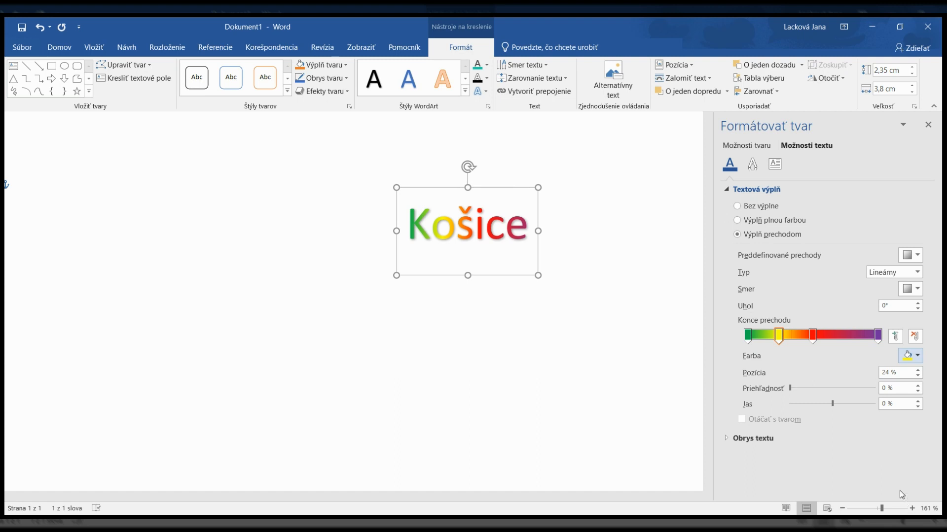
# Add a light blue gradient stop positioned at 68 %, and shift the purple stop slightly inward from the end.
pyautogui.click(848, 336)
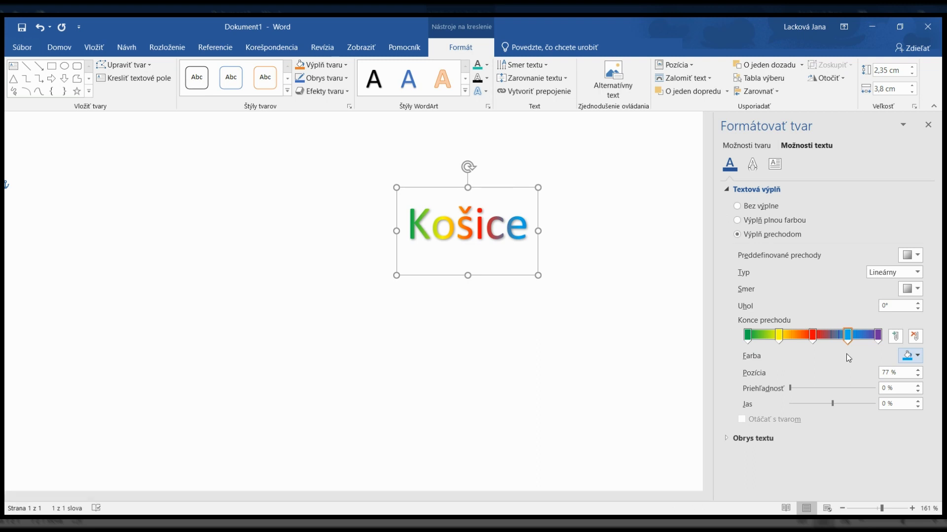
pyautogui.click(879, 336)
pyautogui.moveTo(879, 337); pyautogui.dragTo(837, 342)
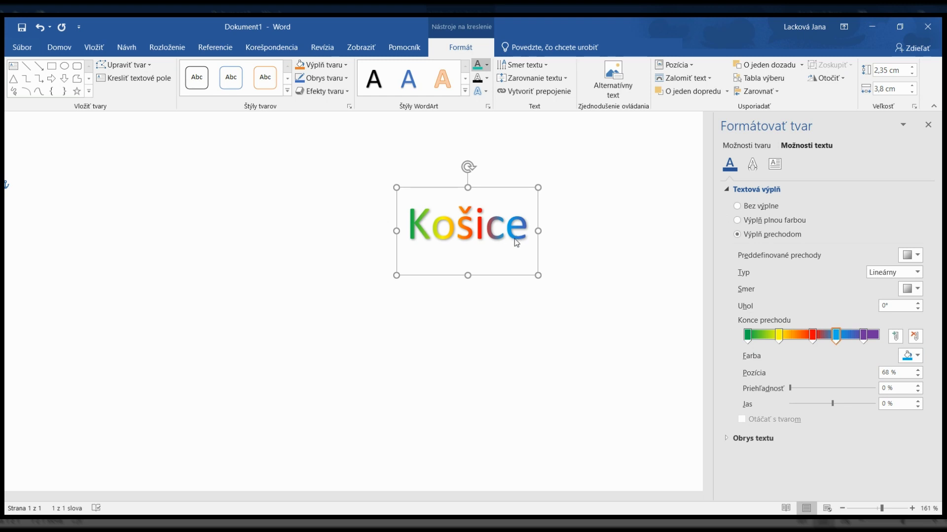
# Select the Košice WordArt and move it from the middle of the page toward the left margin.
pyautogui.click(560, 241)
pyautogui.click(438, 226)
pyautogui.moveTo(424, 189); pyautogui.dragTo(203, 180)
# Try a reversed gradient direction of 180° on the Košice text and restore the angle to 0°.
pyautogui.click(522, 217)
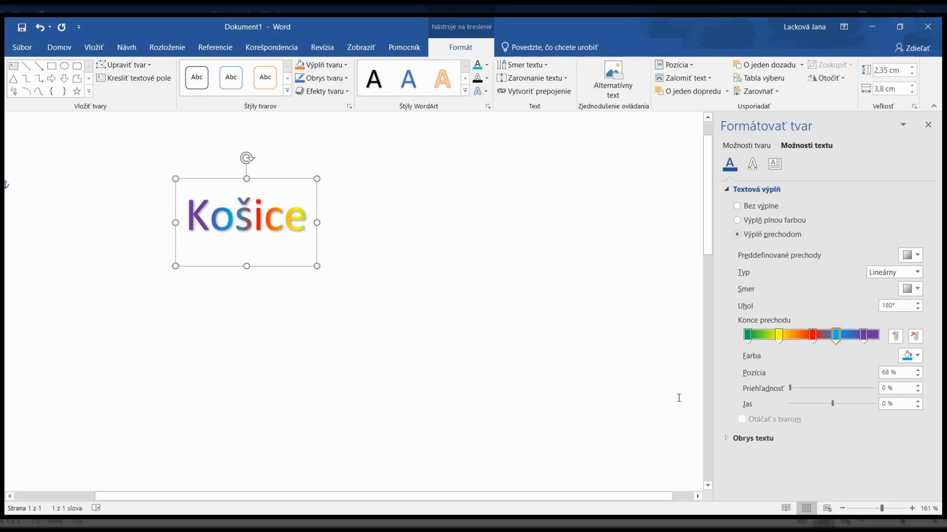
pyautogui.click(515, 243)
pyautogui.click(174, 239)
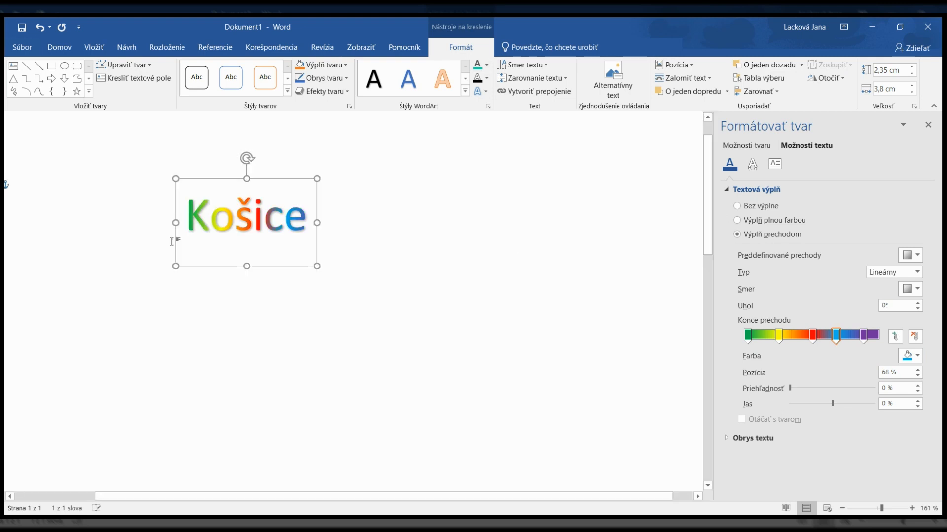